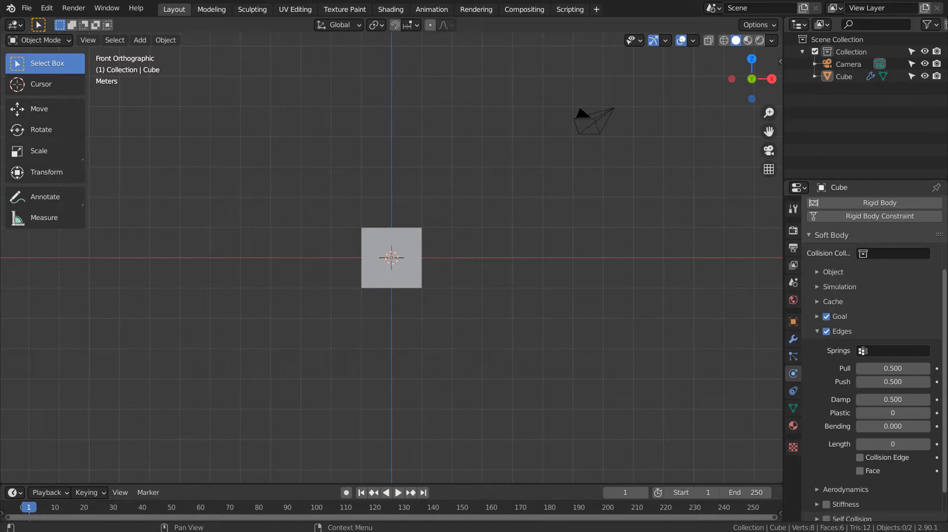
- Delete the cube and add a Monkey mesh in its place
{"action": "left_click", "coordinate": [410, 242]}
{"action": "key", "text": "x"}
{"action": "key", "text": "shift+a"}
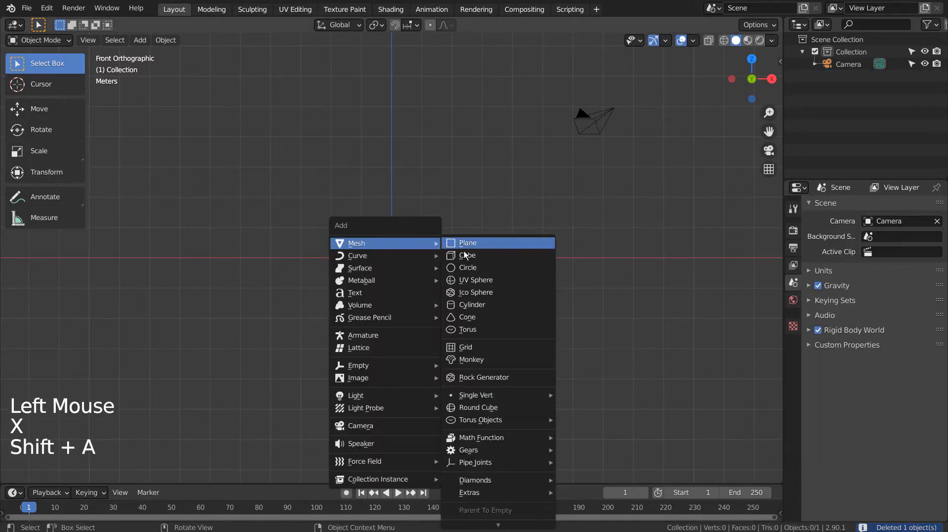
{"action": "left_click", "coordinate": [505, 356]}
- Inspect the monkey head from an angled perspective and from the front, top and right orthographic views
{"action": "middle_click_drag", "start_coordinate": [508, 332], "coordinate": [465, 298]}
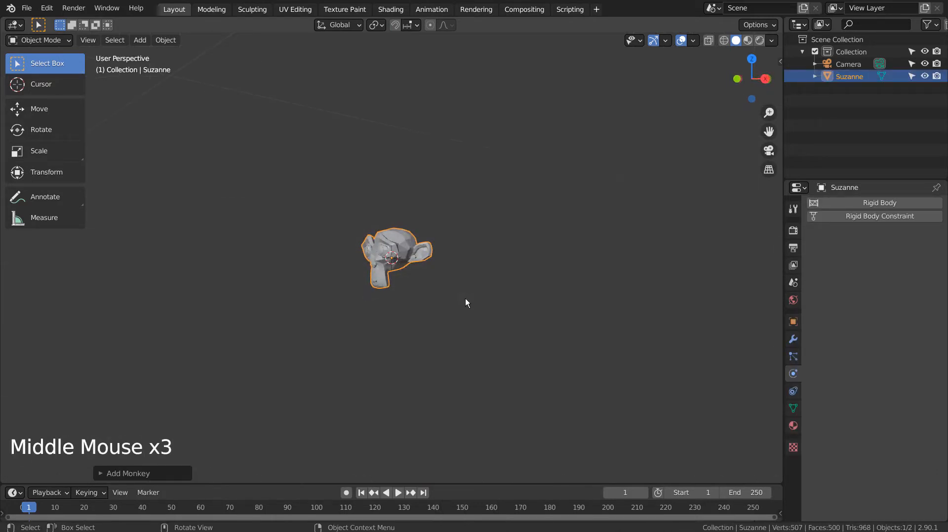
{"action": "key", "text": "KP_1"}
{"action": "key", "text": "KP_7"}
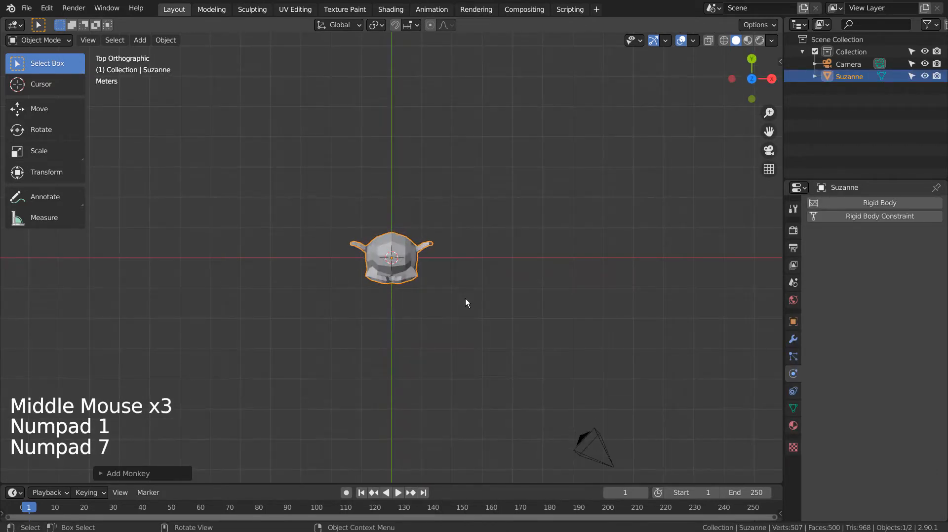
{"action": "key", "text": "KP_3"}
{"action": "key", "text": "KP_1"}
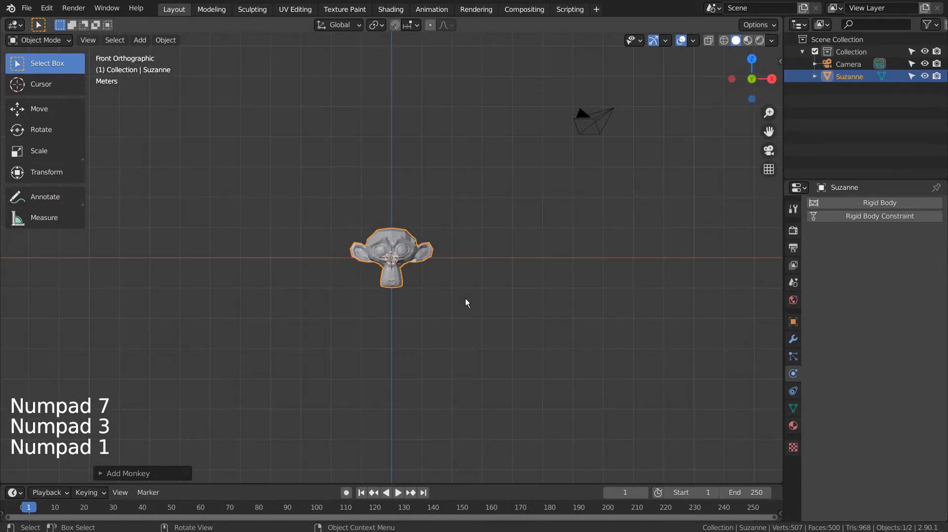
{"action": "key", "text": "KP_7"}
{"action": "key", "text": "KP_1"}
- Switch the viewport to Quad View with the monkey head enlarged and the user view orbited to an angled perspective
{"action": "key", "text": "ctrl+alt+q"}
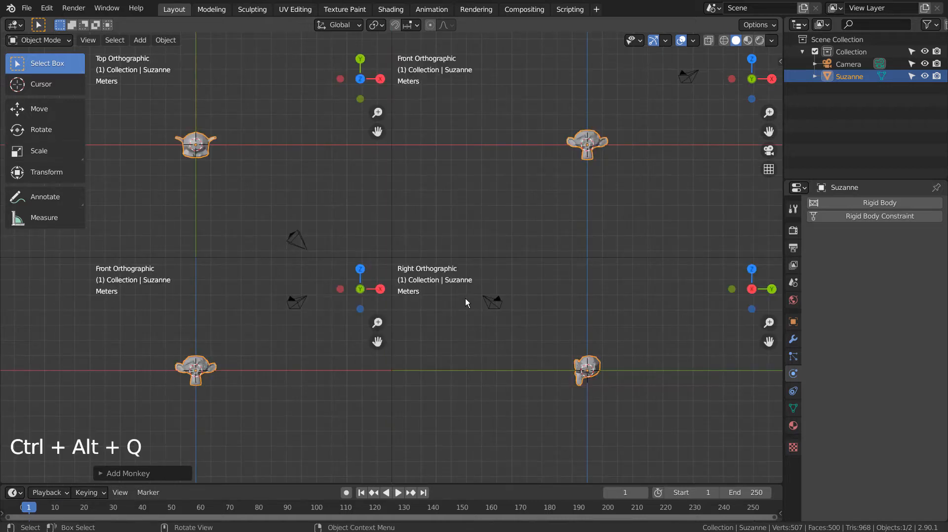
{"action": "key", "text": "ctrl+alt+q"}
{"action": "scroll", "coordinate": [487, 250], "scroll_direction": "up", "scroll_amount": 4}
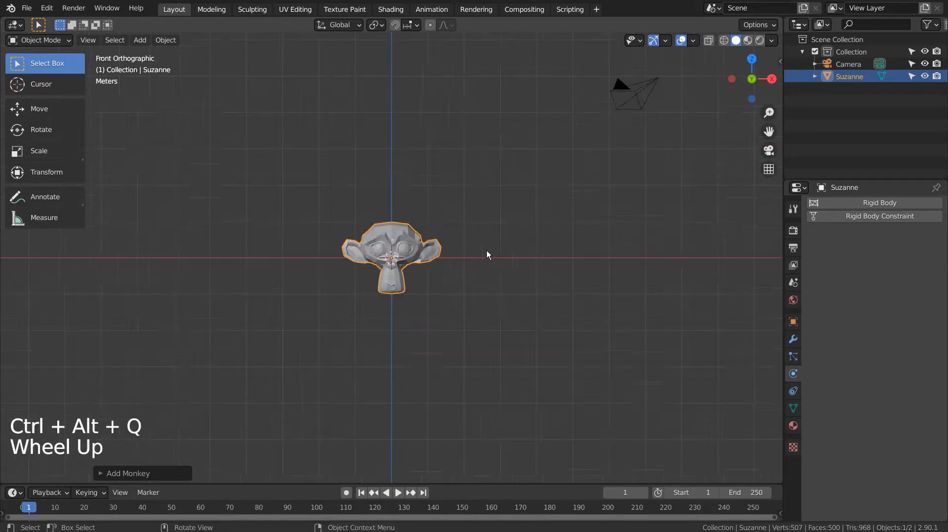
{"action": "key", "text": "ctrl+alt+q"}
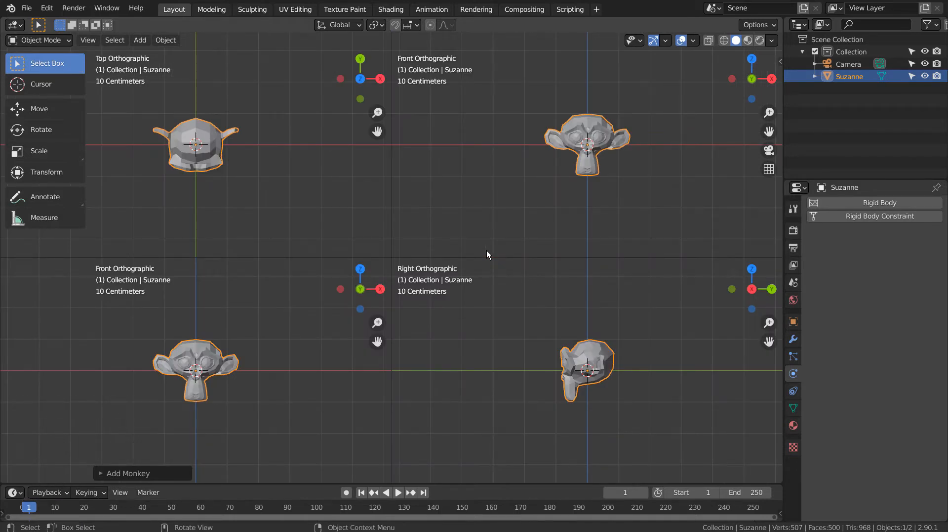
{"action": "middle_click_drag", "start_coordinate": [599, 188], "coordinate": [615, 174]}
- Smooth the monkey head with a level 3 subdivision and scale it up slightly in all views
{"action": "key", "text": "ctrl+3"}
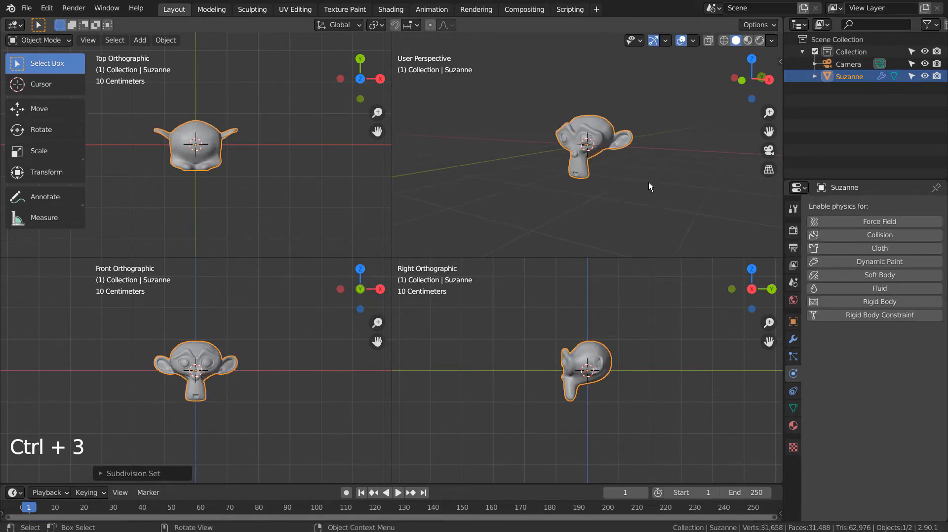
{"action": "left_click", "coordinate": [649, 186]}
{"action": "double_click", "coordinate": [624, 152]}
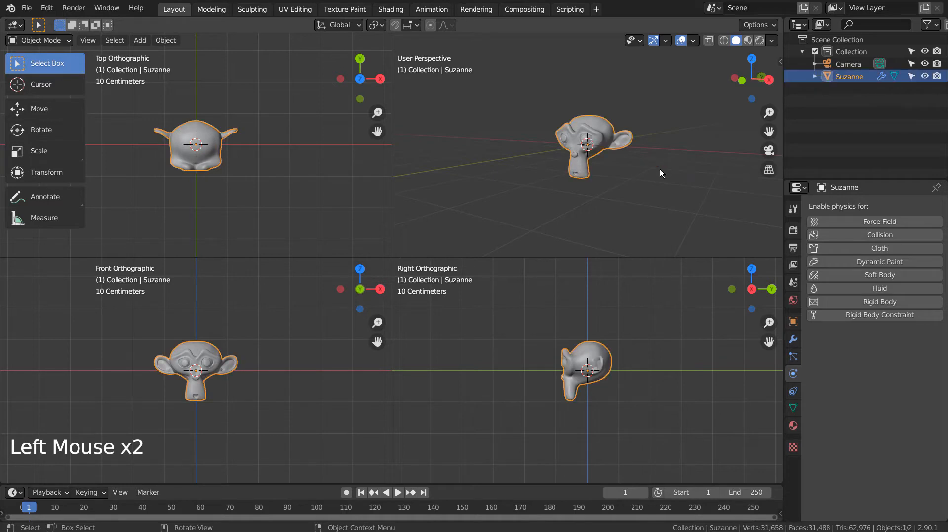
{"action": "key", "text": "s"}
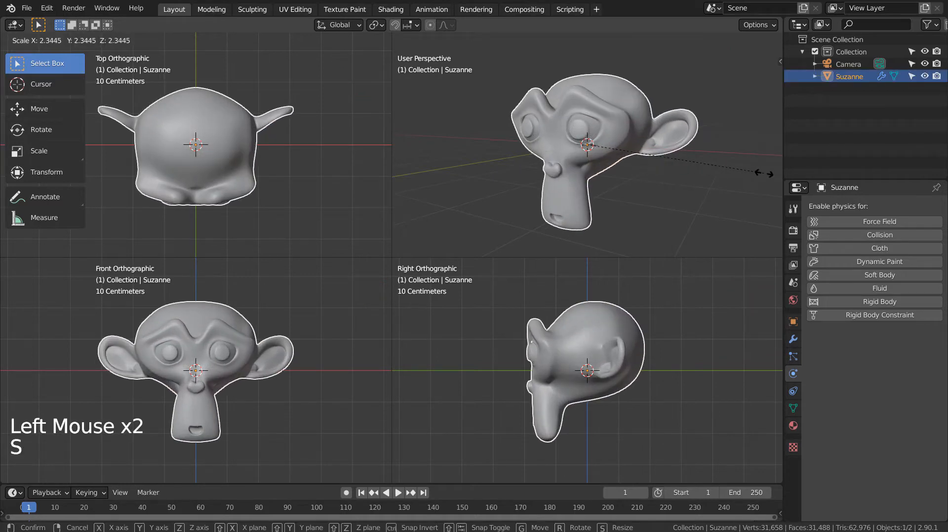
{"action": "left_click", "coordinate": [692, 174]}
{"action": "left_click", "coordinate": [683, 195]}
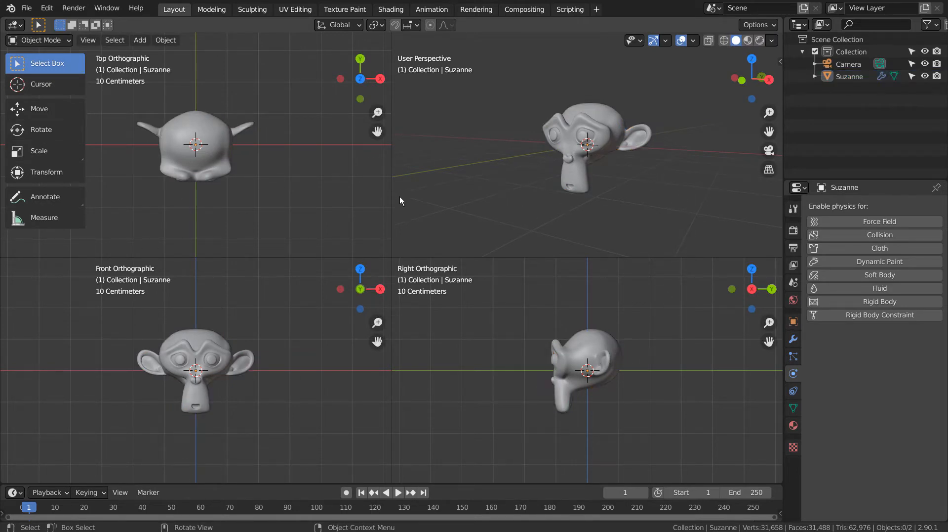
- Change the interface theme to the Blender Light V3 preset and close the preferences
{"action": "left_click", "coordinate": [47, 8]}
{"action": "left_click", "coordinate": [107, 184]}
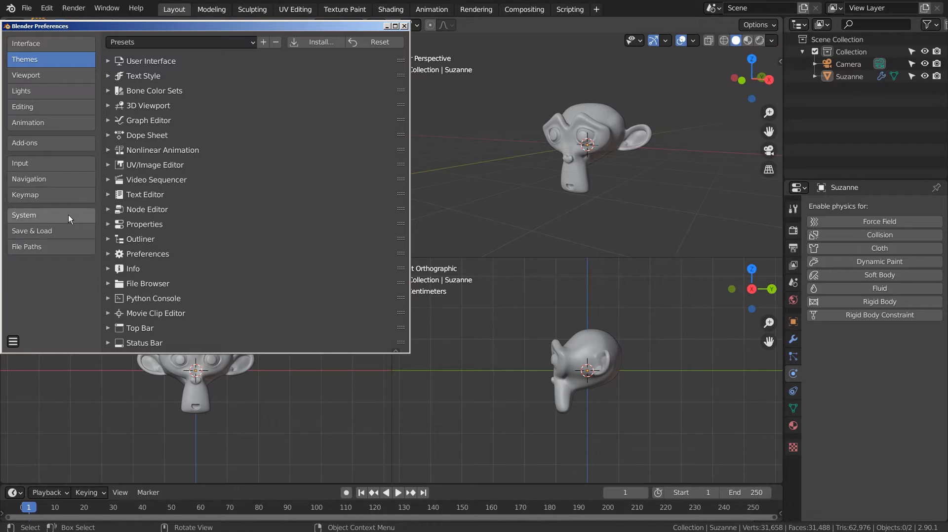
{"action": "left_click", "coordinate": [120, 43]}
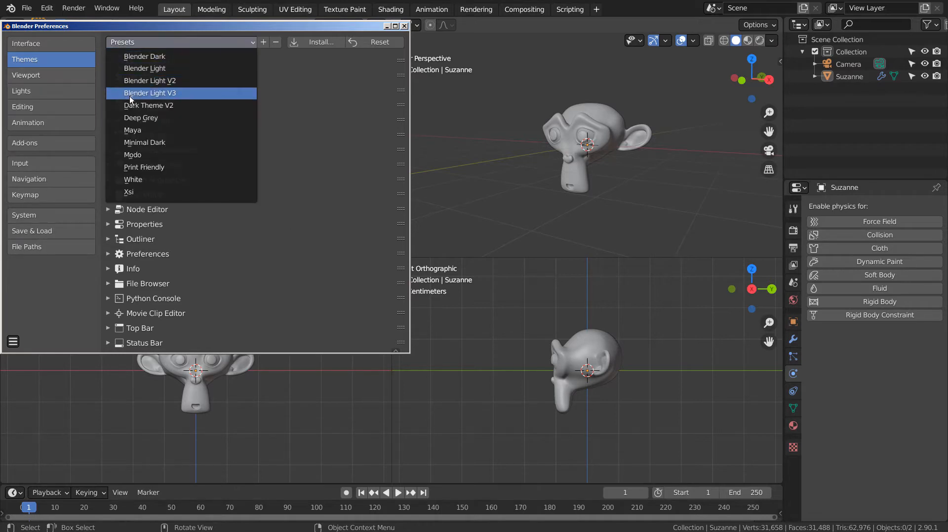
{"action": "left_click", "coordinate": [159, 93]}
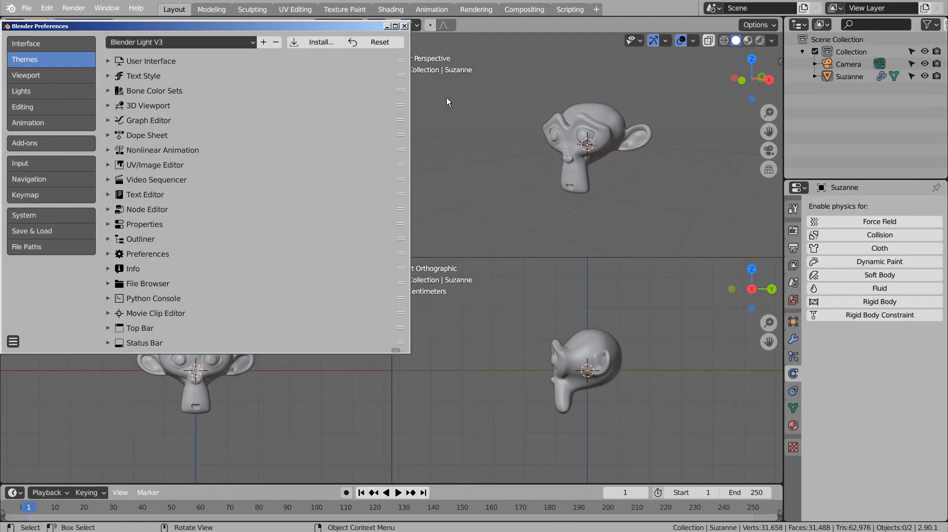
{"action": "left_click", "coordinate": [404, 26]}
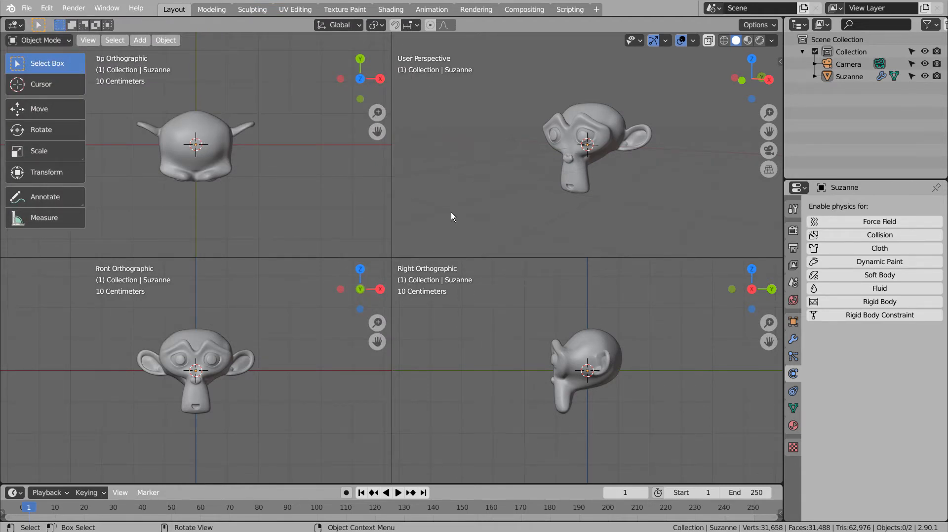
- Produce a viewport render image of the monkey head and close the render result
{"action": "left_click", "coordinate": [89, 40]}
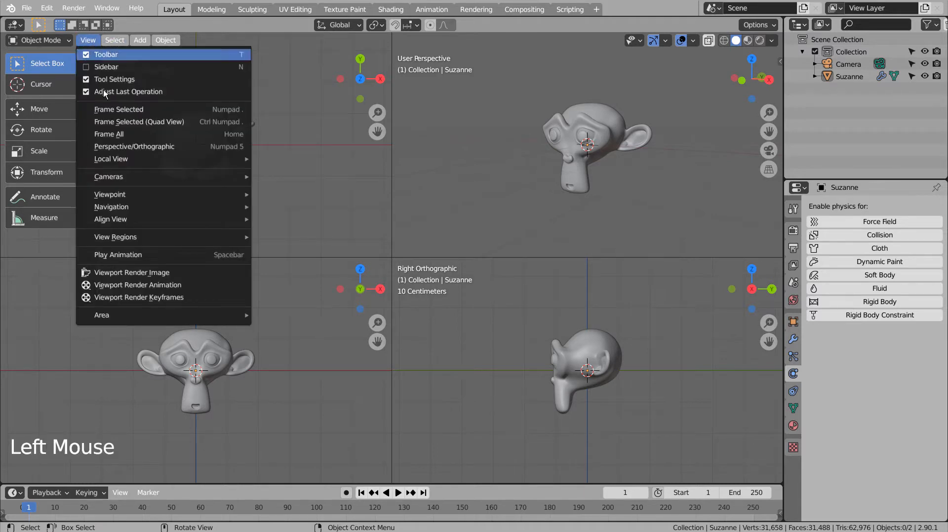
{"action": "left_click", "coordinate": [149, 272]}
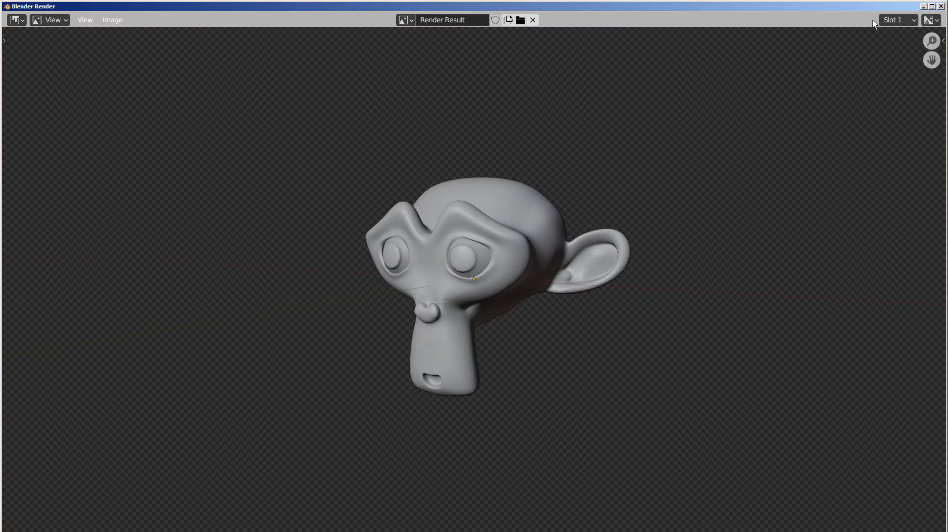
{"action": "left_click", "coordinate": [942, 6]}
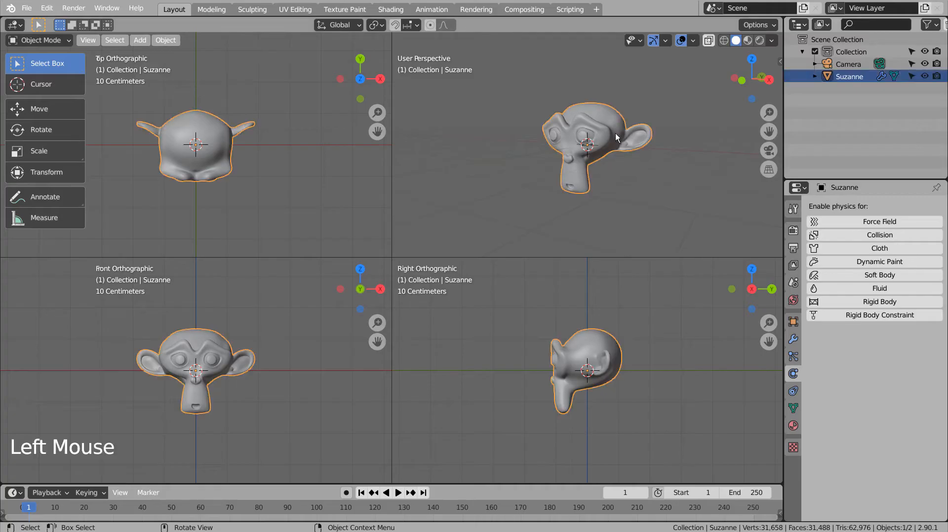
- Deselect the monkey head and hide the viewport's toolbar
{"action": "right_click", "coordinate": [616, 137]}
{"action": "left_click", "coordinate": [406, 192]}
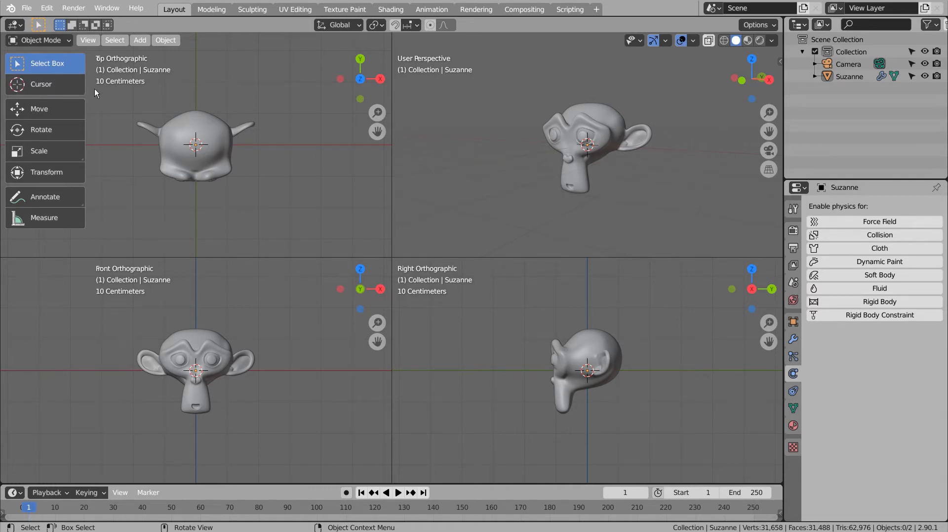
{"action": "key", "text": "t"}
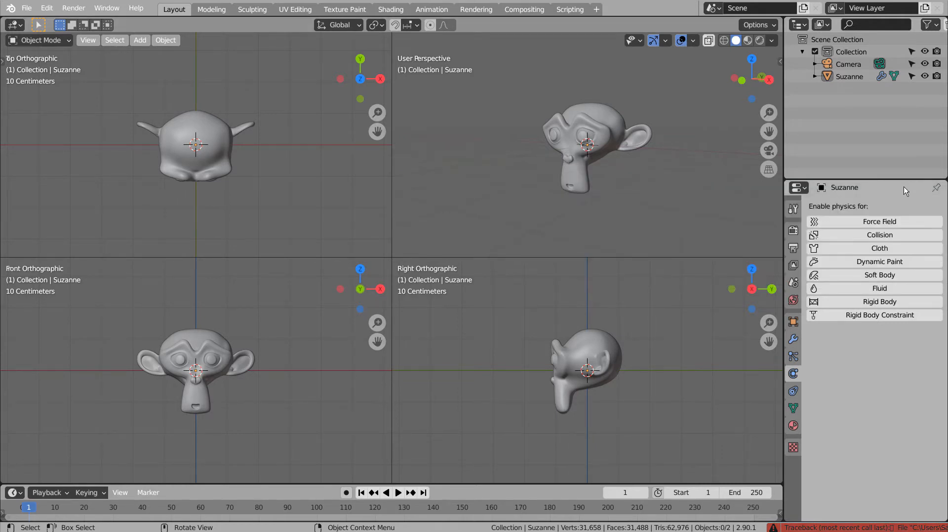
- Switch to Krita and trim the pasted screenshot to the selection around the four viewport views
{"action": "key", "text": "alt+Tab"}
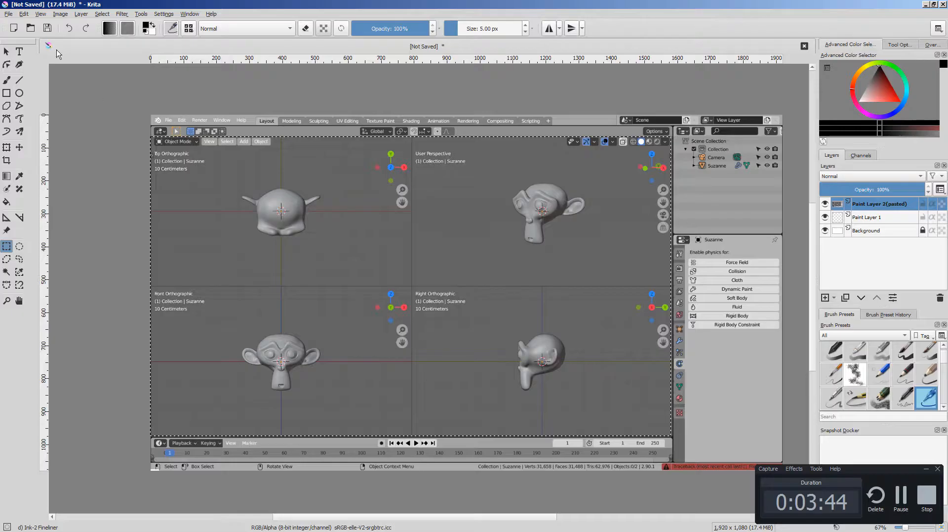
{"action": "left_click", "coordinate": [50, 15]}
{"action": "mouse_move", "coordinate": [61, 16]}
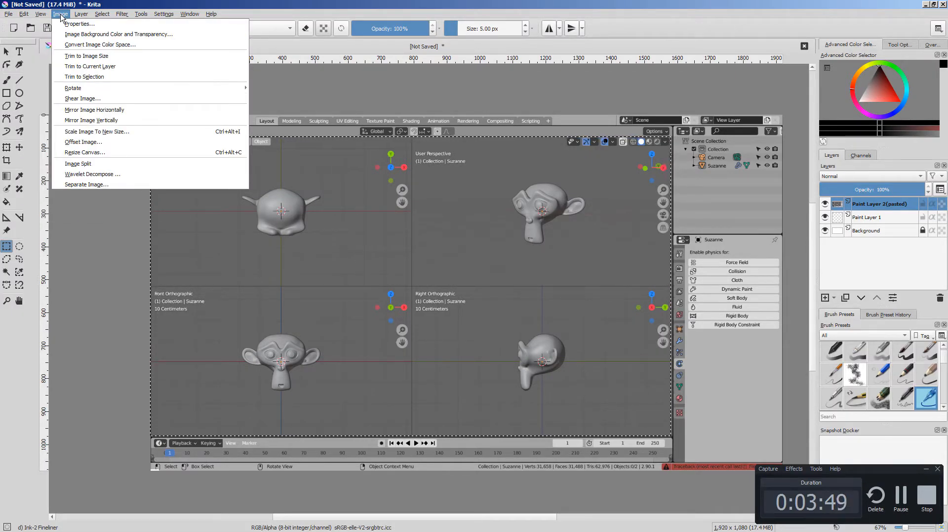
{"action": "left_click", "coordinate": [88, 77]}
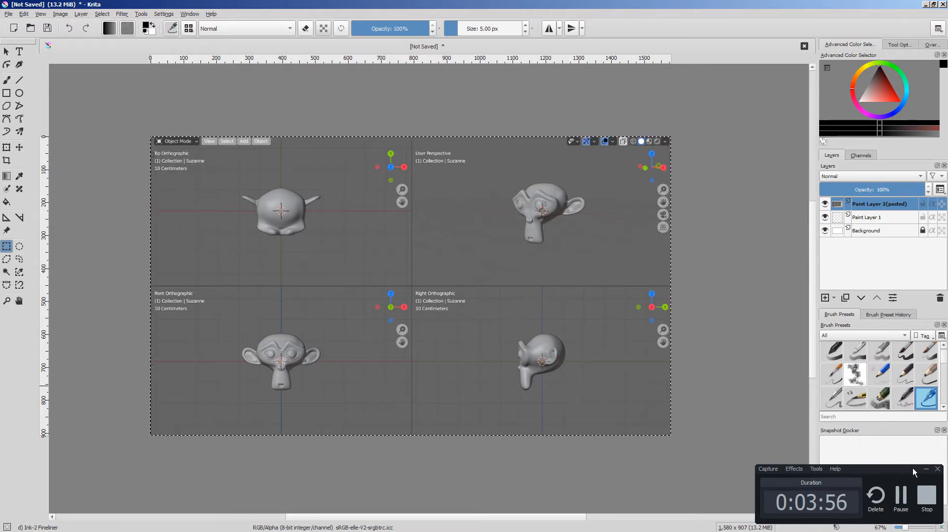
- Return to Blender, set the new scene to the front orthographic view and delete the default cube
{"action": "left_click", "coordinate": [729, 334]}
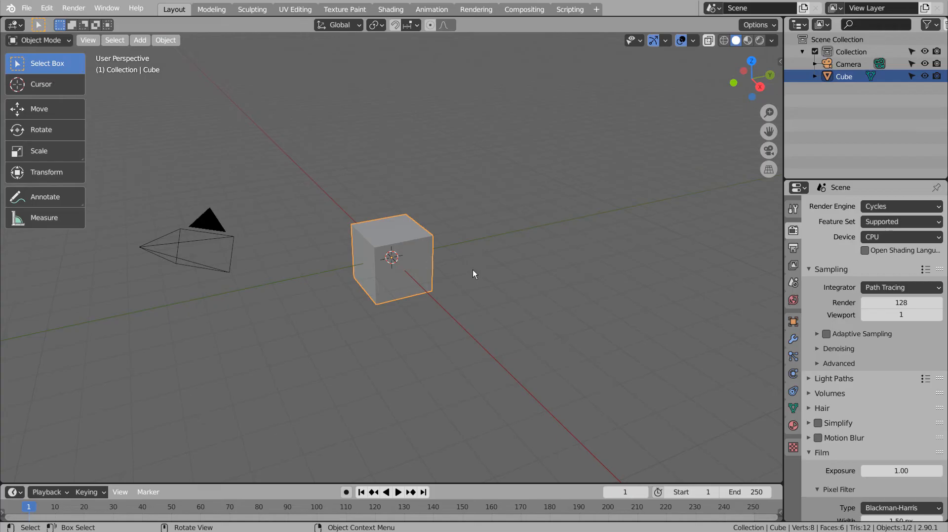
{"action": "key", "text": "KP_1"}
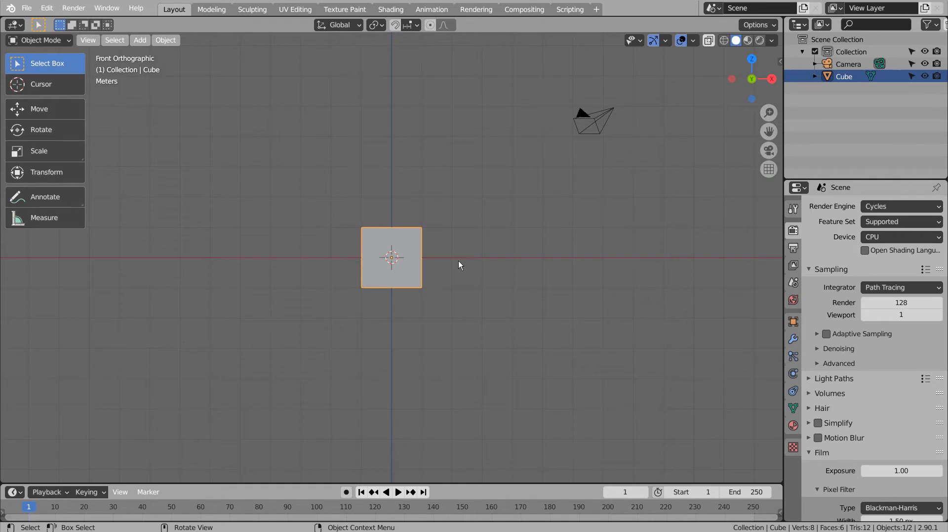
{"action": "key", "text": "x"}
{"action": "left_click", "coordinate": [428, 256]}
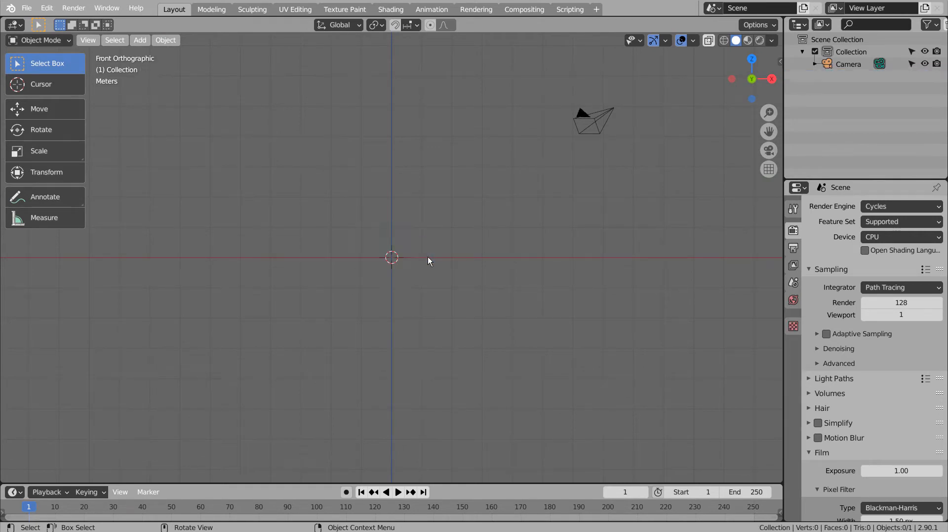
- Load blueprint.jpg as a reference image aligned to the front view
{"action": "key", "text": "shift+a"}
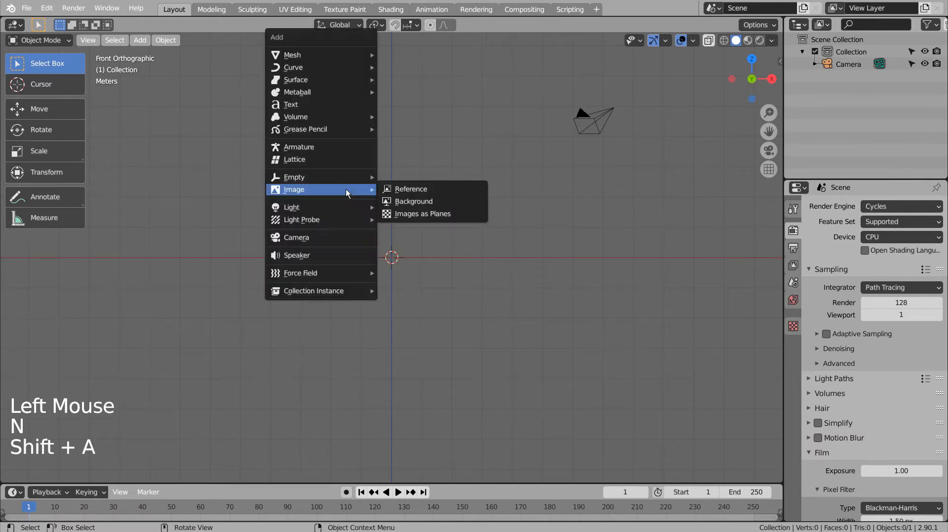
{"action": "left_click", "coordinate": [406, 192]}
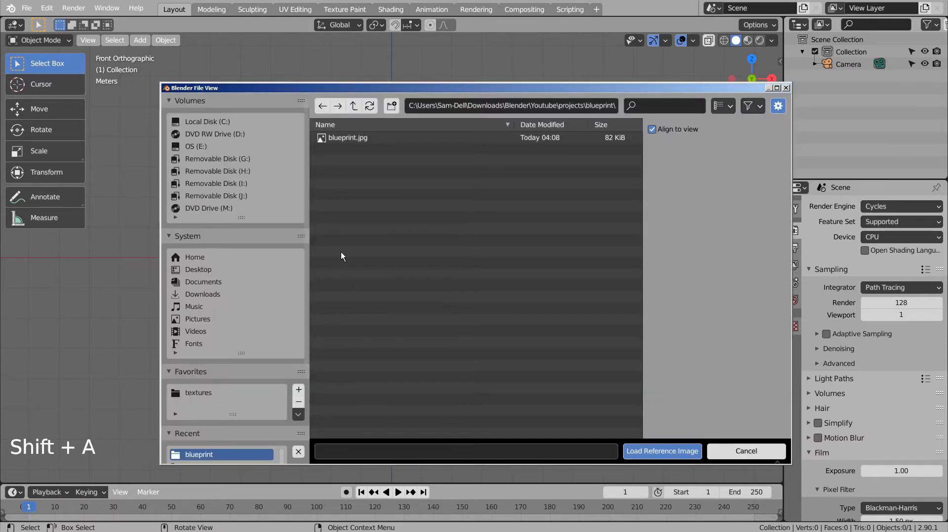
{"action": "double_click", "coordinate": [352, 138]}
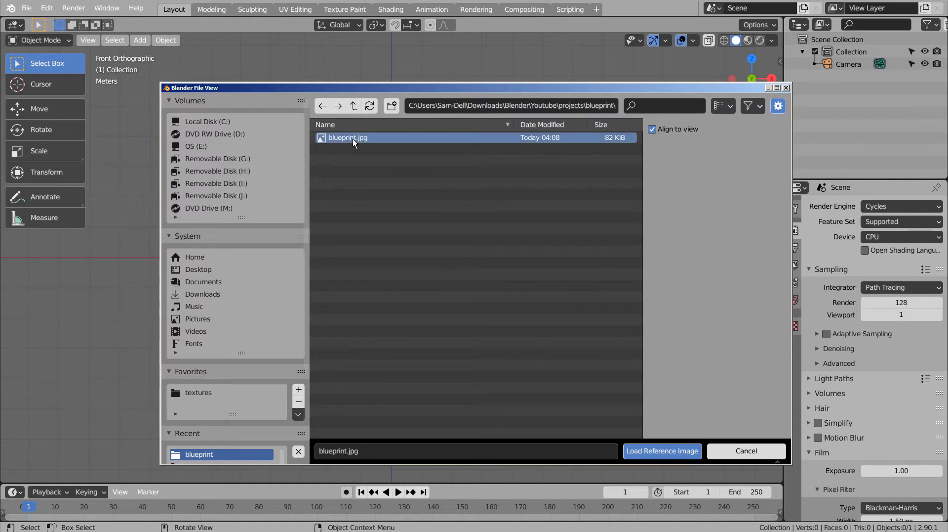
- Move the reference image so its front-view monkey head sits close to the world origin
{"action": "scroll", "coordinate": [469, 271], "scroll_direction": "up", "scroll_amount": 10}
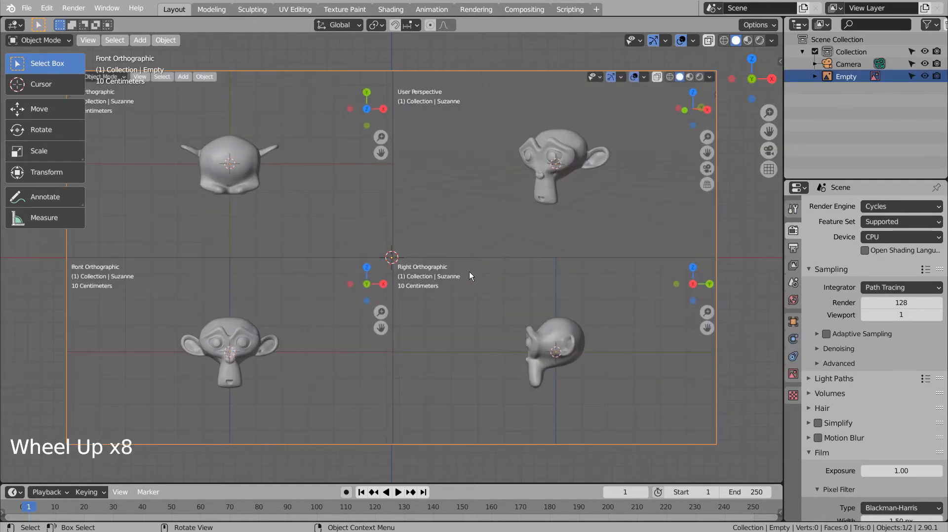
{"action": "key", "text": "g"}
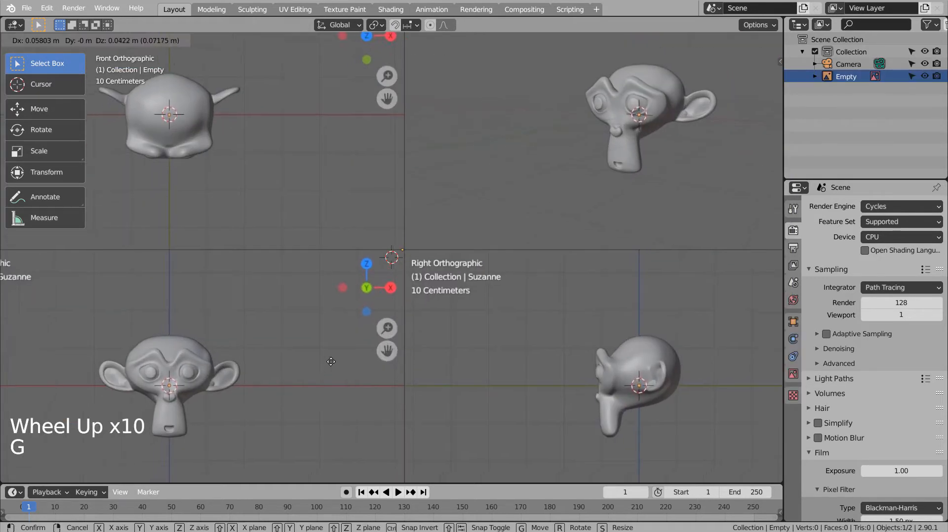
{"action": "left_click", "coordinate": [517, 226]}
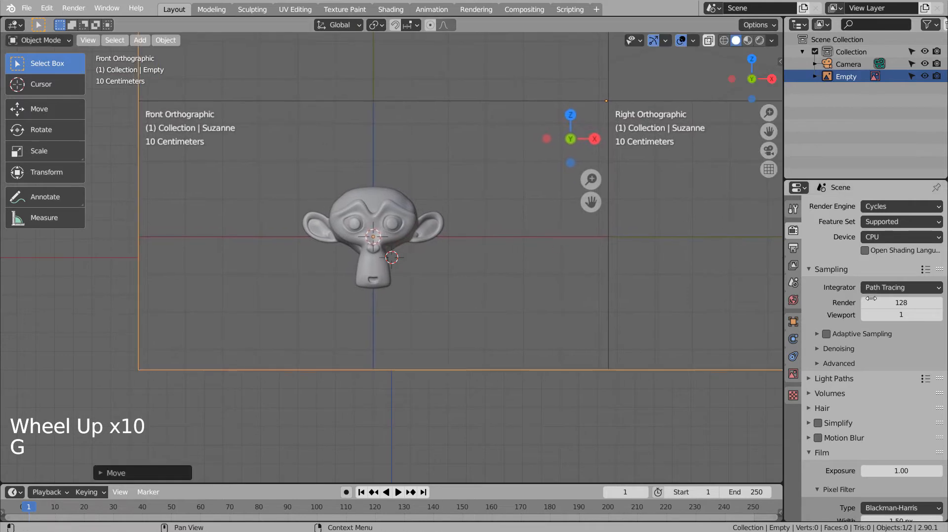
- Turn on the reference image's transparency with opacity 0.375 and align its front-view axes with the world origin
{"action": "left_click", "coordinate": [793, 373]}
{"action": "left_click", "coordinate": [832, 353]}
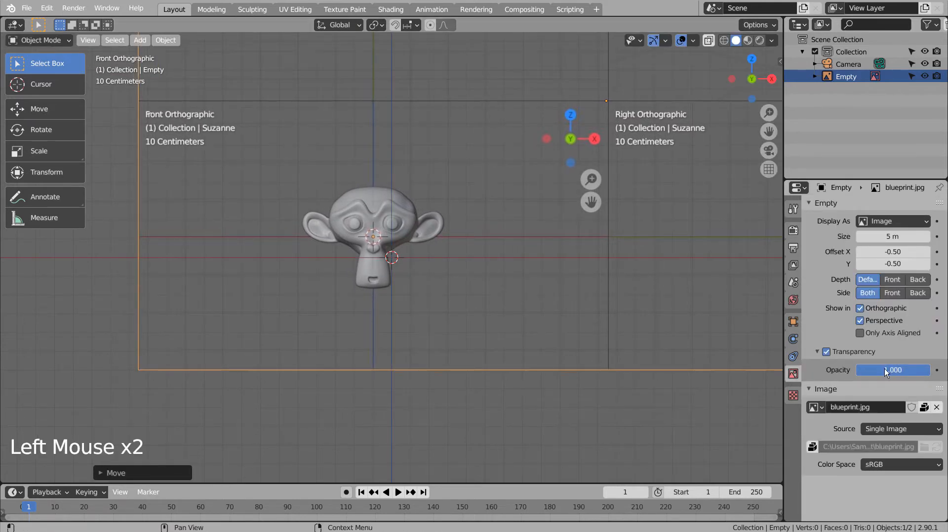
{"action": "mouse_move", "coordinate": [893, 369]}
{"action": "left_mouse_down"}
{"action": "mouse_move", "coordinate": [853, 369]}
{"action": "mouse_move", "coordinate": [884, 369]}
{"action": "left_mouse_up"}
{"action": "key", "text": "g"}
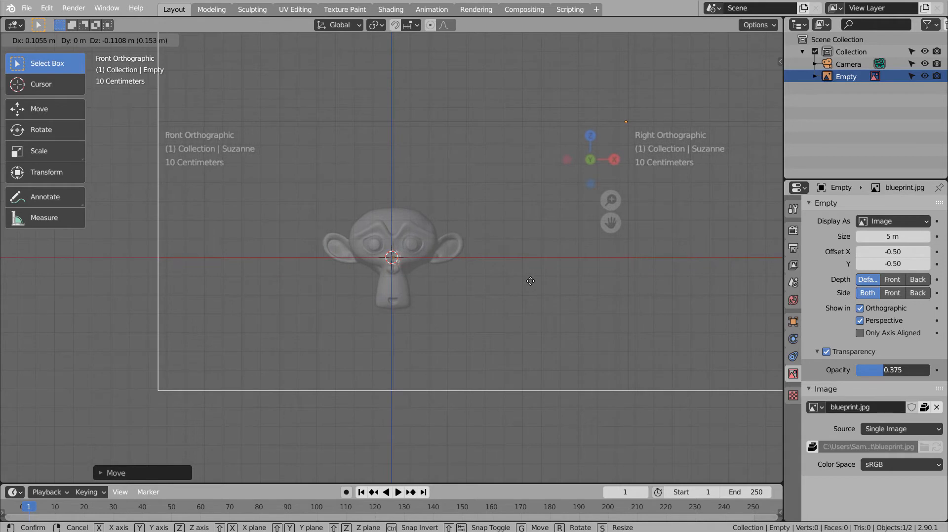
{"action": "left_click", "coordinate": [530, 281]}
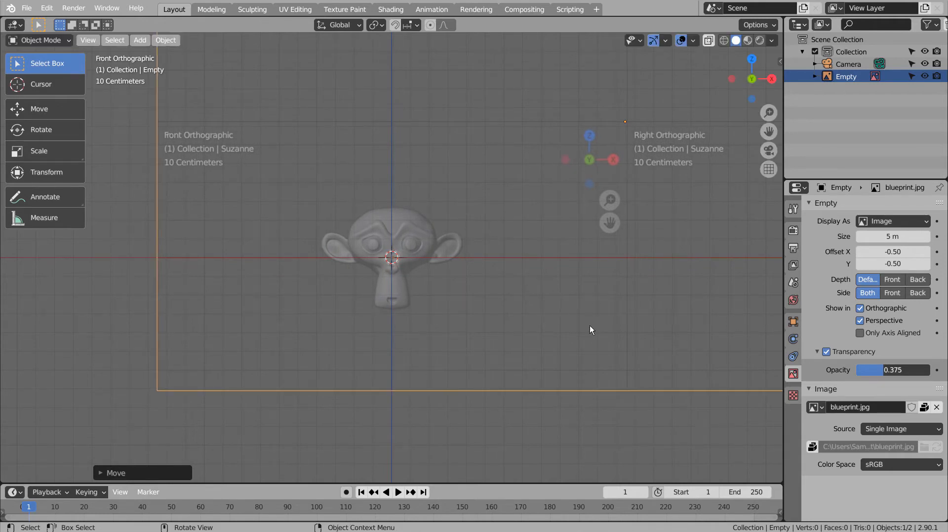
- Make the front-view reference image unselectable in the viewport and rename it front
{"action": "left_click", "coordinate": [568, 430]}
{"action": "middle_click_drag", "start_coordinate": [631, 332], "coordinate": [449, 408], "text": "shift"}
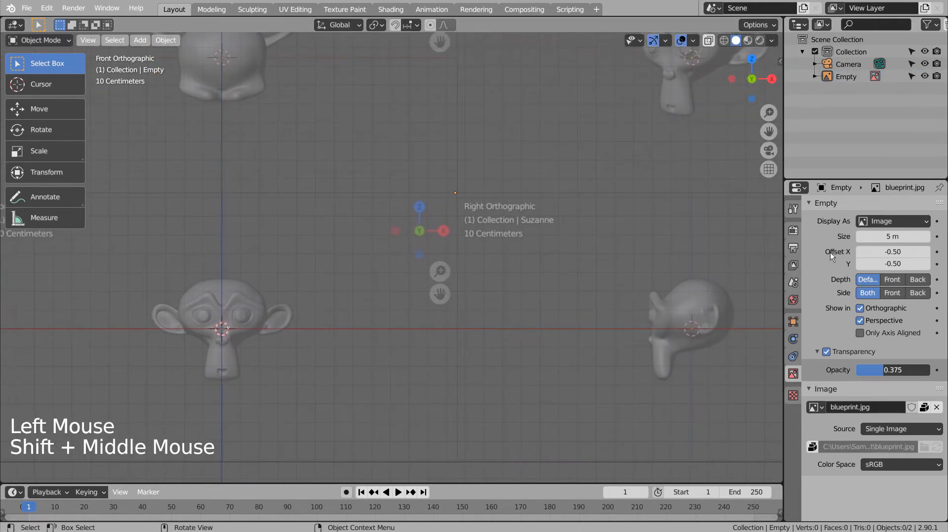
{"action": "left_click", "coordinate": [912, 77]}
{"action": "double_click", "coordinate": [841, 77]}
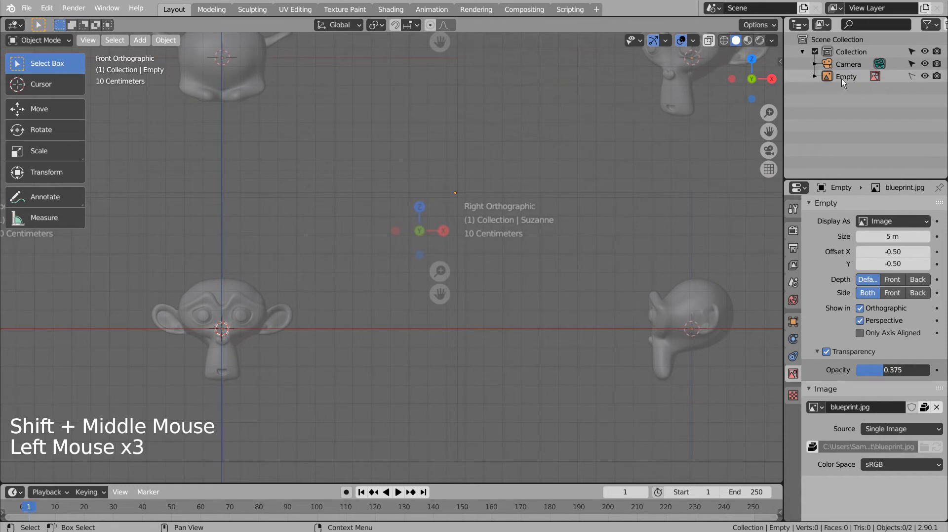
{"action": "double_click", "coordinate": [846, 78]}
{"action": "type", "text": "front"}
{"action": "key", "text": "Return"}
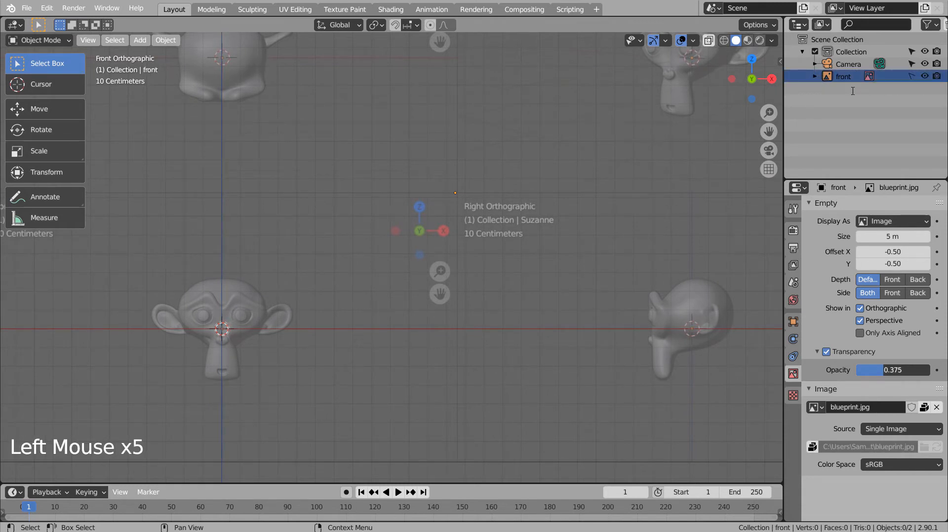
- Load blueprint.jpg as a second reference image aligned to the right orthographic view
{"action": "key", "text": "KP_3"}
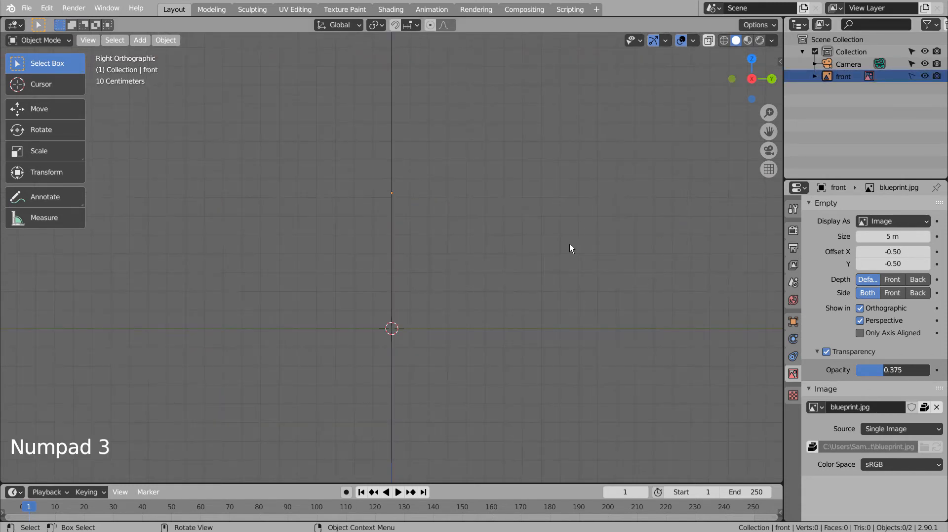
{"action": "key", "text": "shift+a"}
{"action": "mouse_move", "coordinate": [410, 283]}
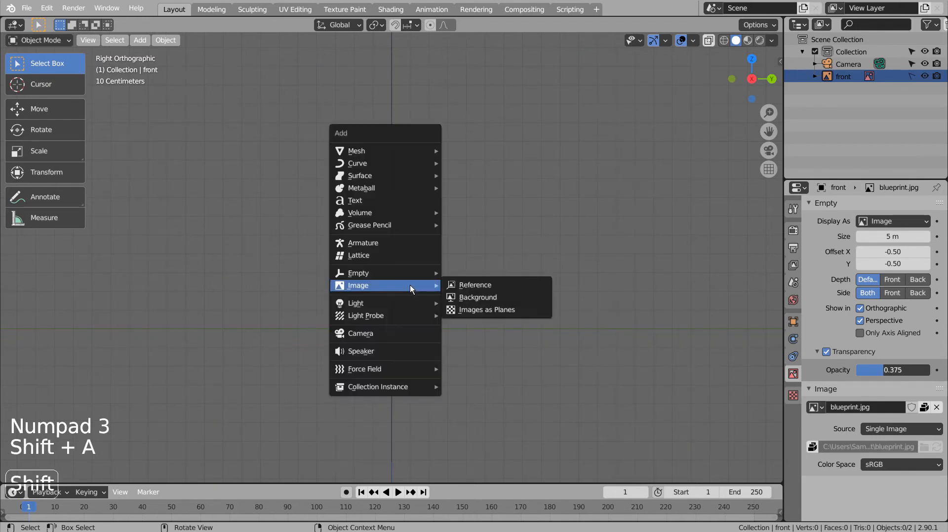
{"action": "left_click", "coordinate": [455, 284]}
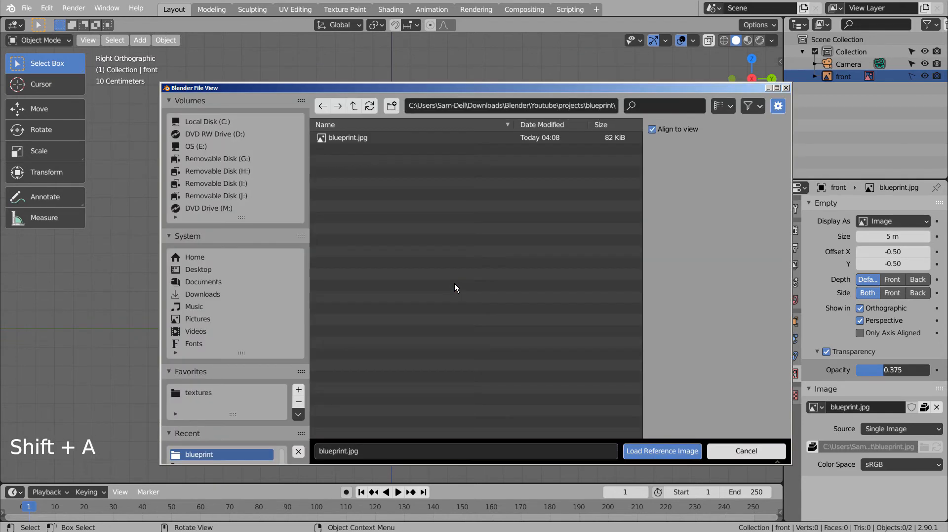
{"action": "double_click", "coordinate": [360, 140]}
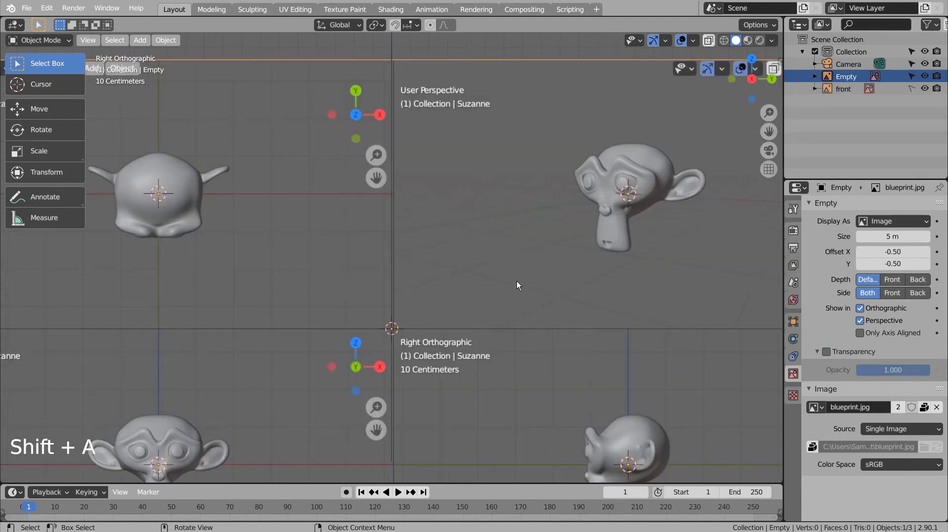
- Turn on the new reference's transparency with opacity 0.283 and move its right-view monkey head onto the world origin
{"action": "left_click", "coordinate": [827, 351]}
{"action": "left_click_drag", "start_coordinate": [885, 368], "coordinate": [832, 369]}
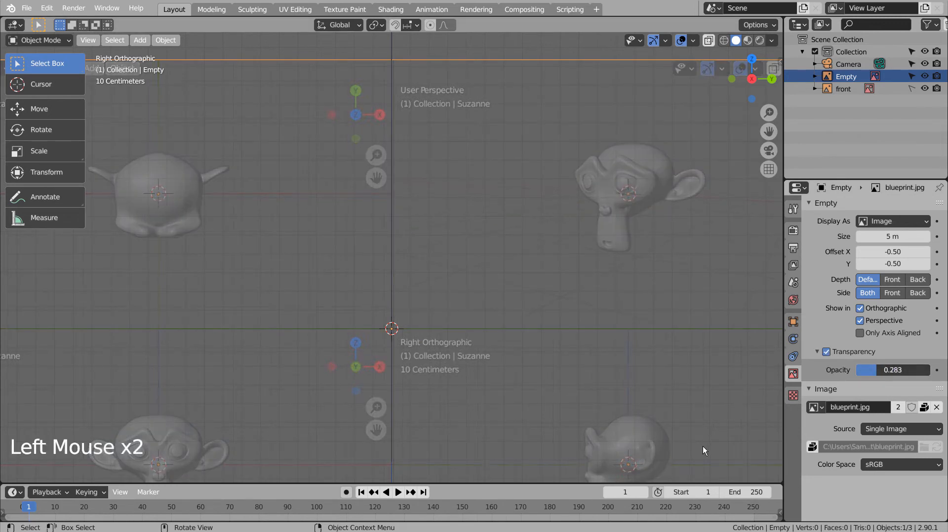
{"action": "key", "text": "g"}
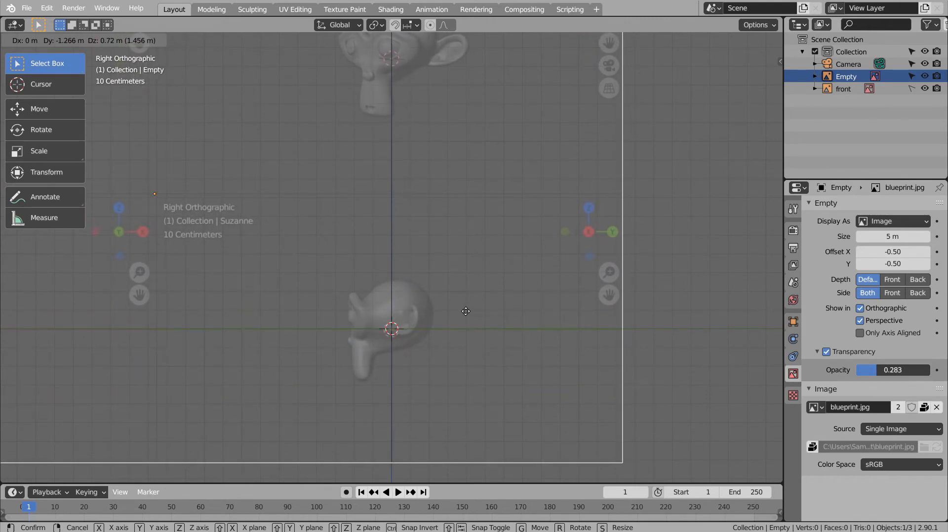
{"action": "left_click", "coordinate": [466, 310]}
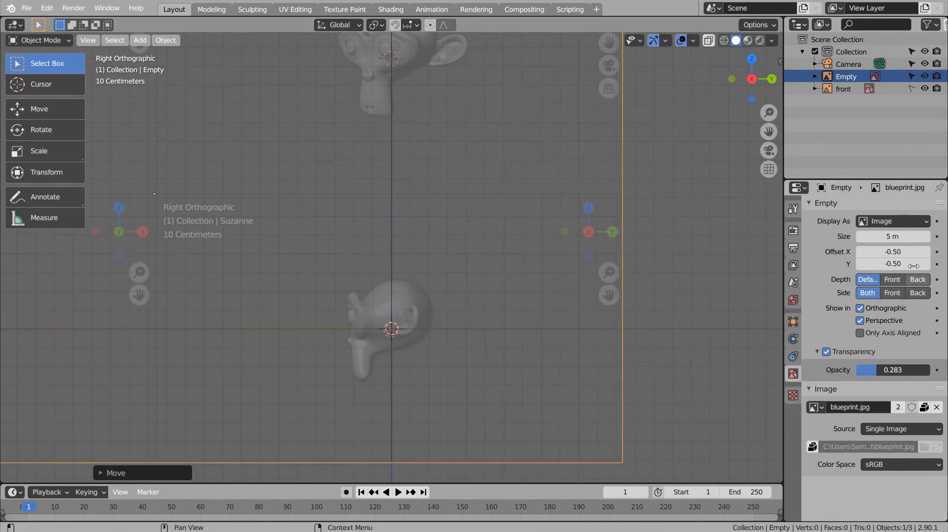
- Rename the right-view reference image side and make it unselectable in the viewport
{"action": "left_click", "coordinate": [851, 76]}
{"action": "double_click", "coordinate": [851, 77]}
{"action": "type", "text": "side"}
{"action": "key", "text": "Return"}
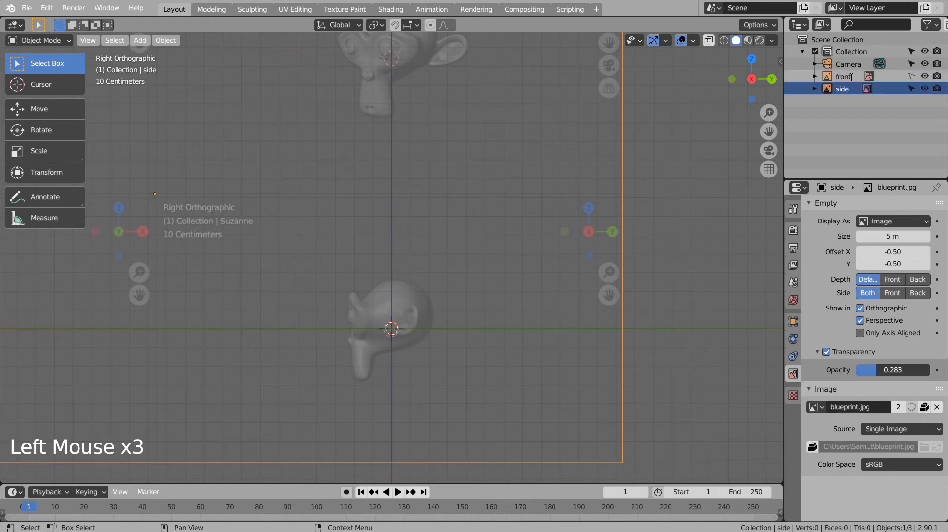
{"action": "left_click", "coordinate": [912, 88]}
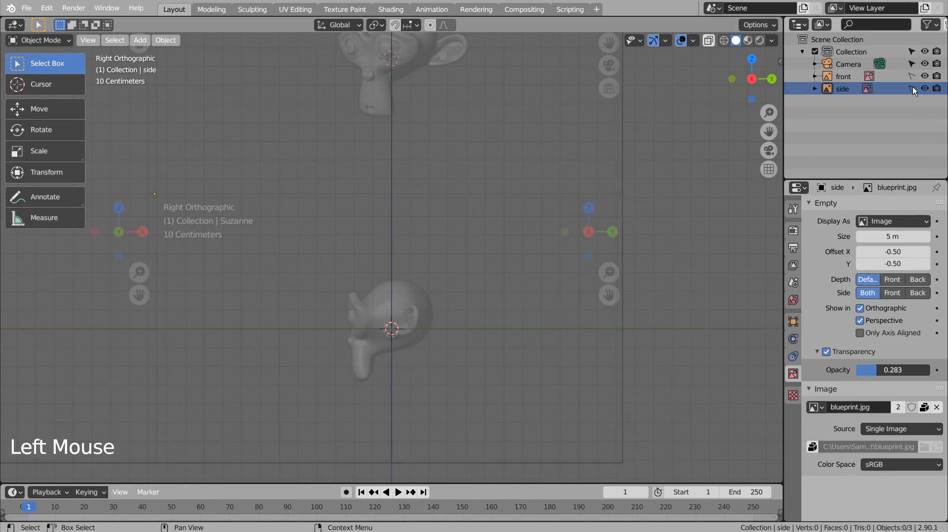
{"action": "left_click", "coordinate": [721, 222]}
- Load blueprint.jpg as a third reference image aligned to the top orthographic view
{"action": "key", "text": "KP_7"}
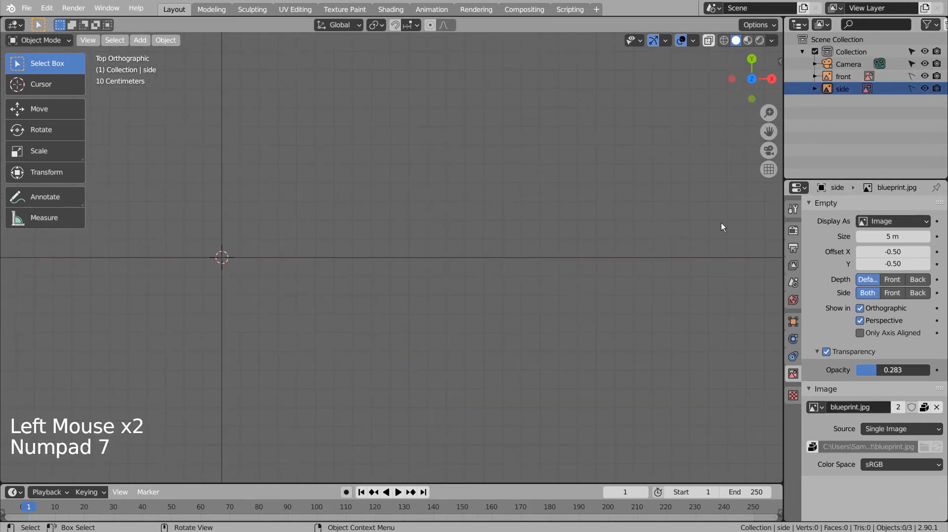
{"action": "key", "text": "shift+a"}
{"action": "mouse_move", "coordinate": [484, 309]}
{"action": "left_click", "coordinate": [548, 302]}
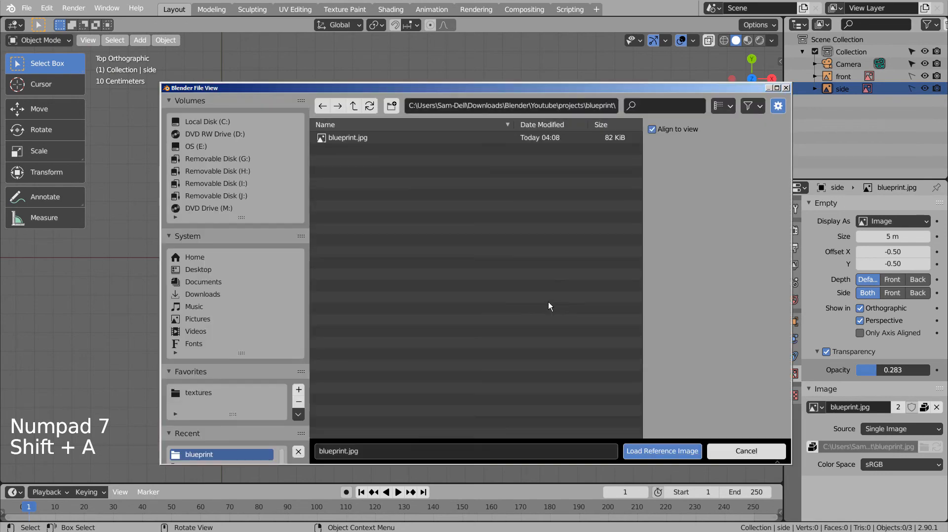
{"action": "left_click", "coordinate": [352, 138]}
{"action": "double_click", "coordinate": [352, 138]}
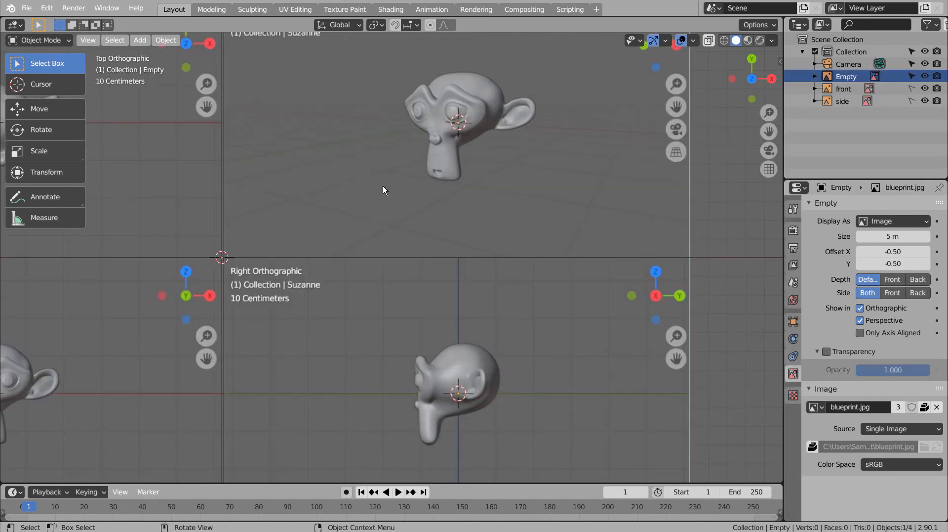
- Move the third reference's top-view monkey head close to the world origin and turn on its transparency with opacity 0.289
{"action": "key", "text": "g"}
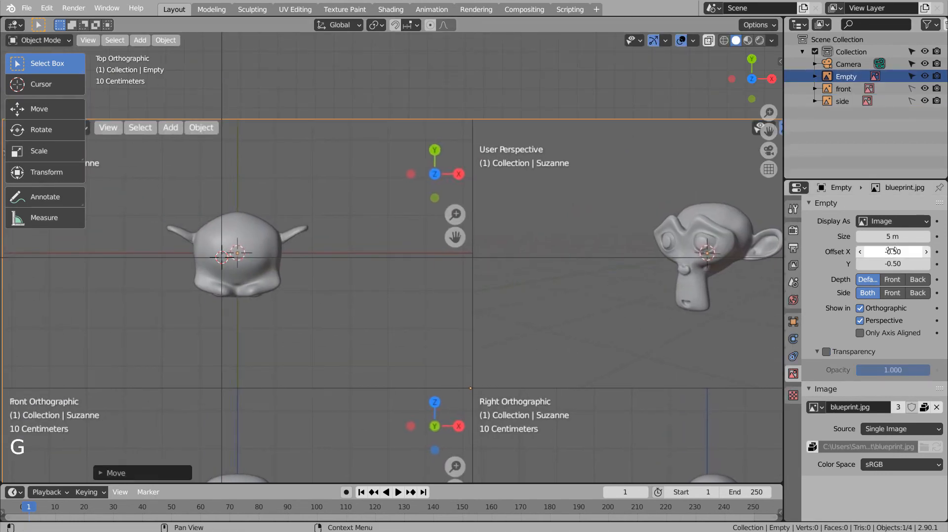
{"action": "left_click", "coordinate": [835, 354]}
{"action": "left_click", "coordinate": [835, 354]}
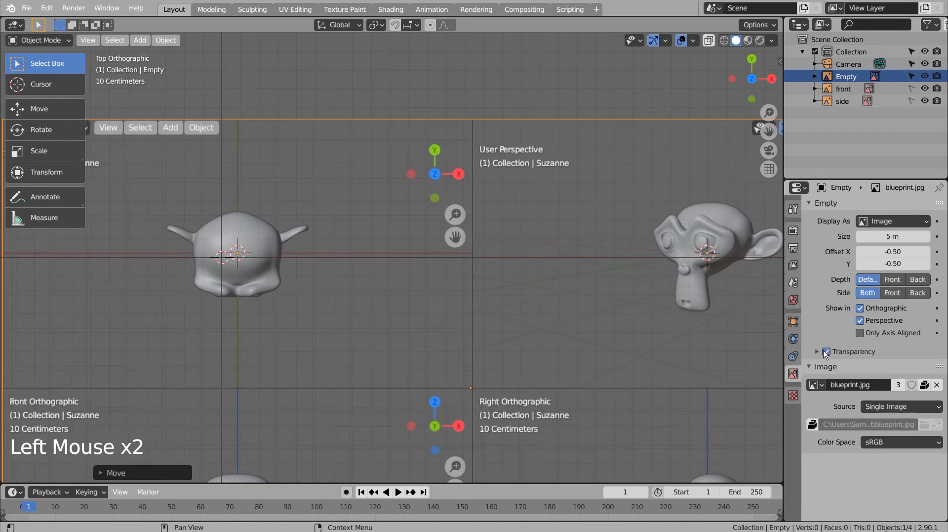
{"action": "left_click", "coordinate": [835, 354]}
{"action": "left_click_drag", "start_coordinate": [908, 371], "coordinate": [877, 371]}
- Fine-tune the third reference image's position so its top-view axes line up exactly with the world origin
{"action": "middle_click_drag", "start_coordinate": [342, 289], "coordinate": [526, 314], "text": "shift"}
{"action": "scroll", "coordinate": [525, 314], "scroll_direction": "up", "scroll_amount": 5}
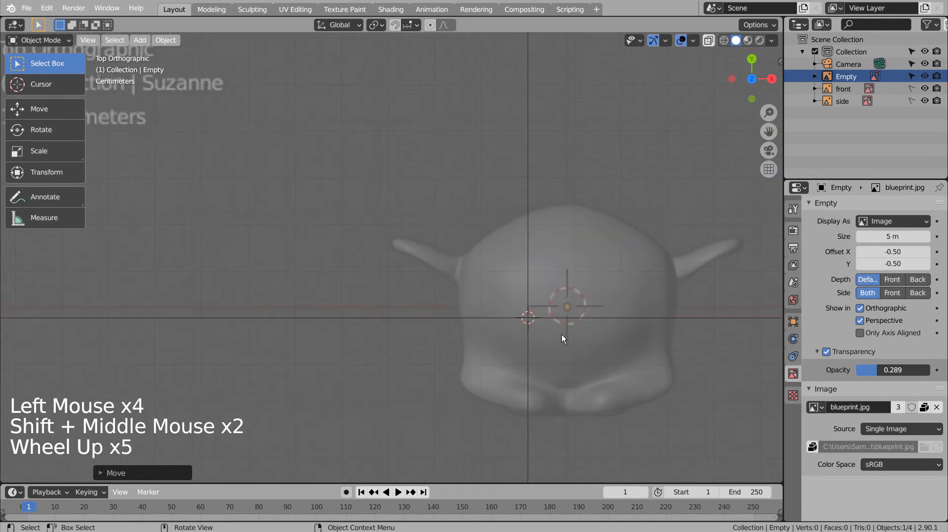
{"action": "key", "text": "g"}
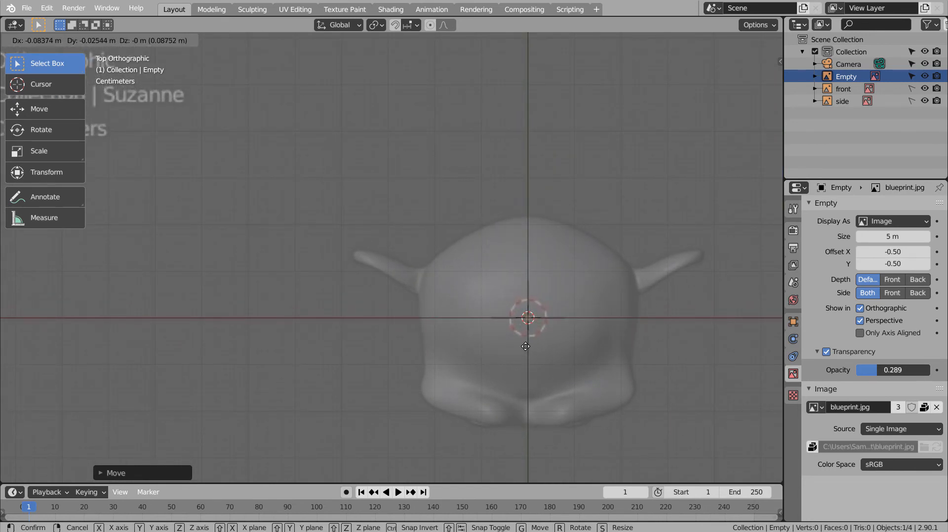
{"action": "left_click", "coordinate": [525, 346]}
- Rename the top-view reference image top and make it unselectable in the viewport
{"action": "scroll", "coordinate": [599, 372], "scroll_direction": "down", "scroll_amount": 7}
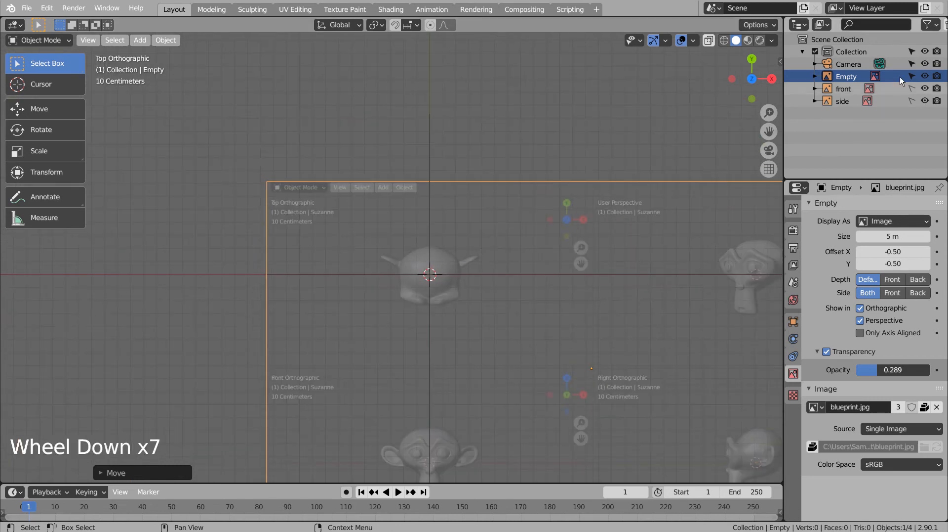
{"action": "left_click", "coordinate": [845, 76]}
{"action": "double_click", "coordinate": [845, 76]}
{"action": "type", "text": "top"}
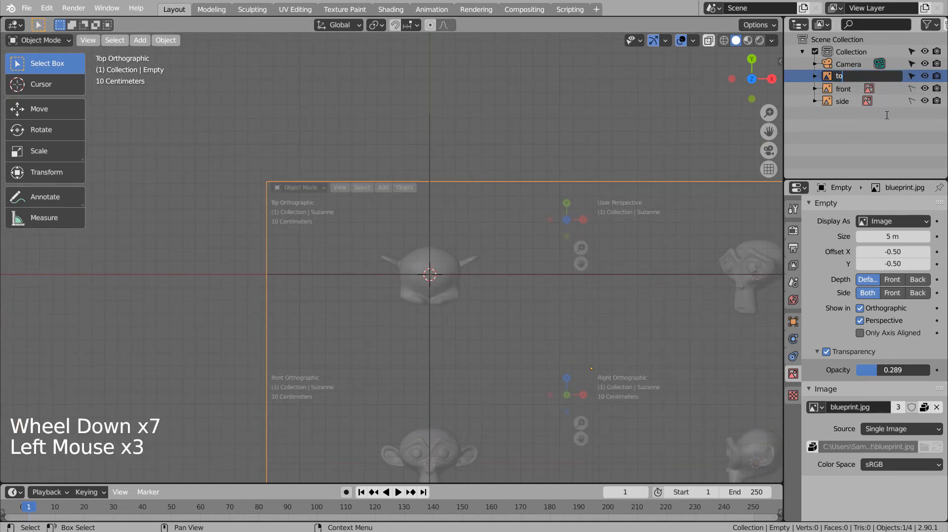
{"action": "key", "text": "Return"}
{"action": "left_click", "coordinate": [912, 101]}
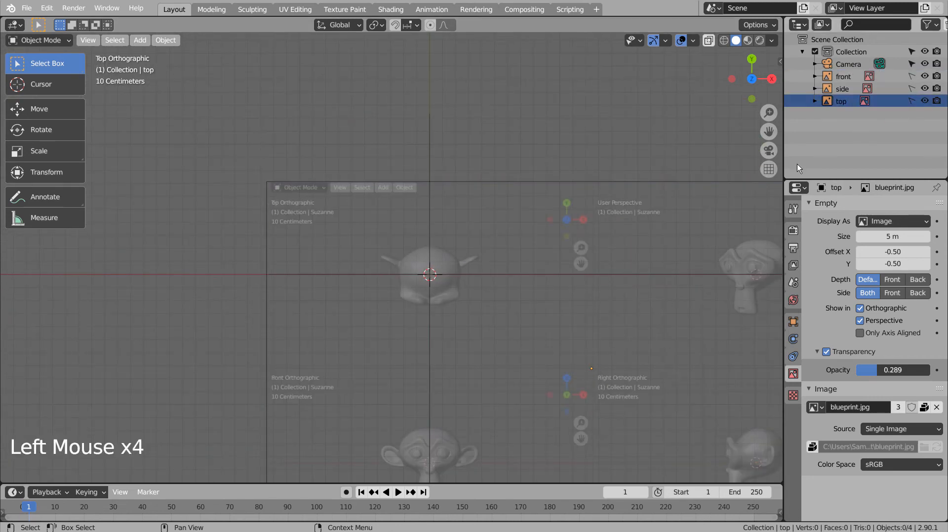
- Examine the alignment of the three reference images in the front, right and top orthographic views, ending in the front view
{"action": "middle_click_drag", "start_coordinate": [578, 353], "coordinate": [491, 311], "text": "shift"}
{"action": "key", "text": "KP_1"}
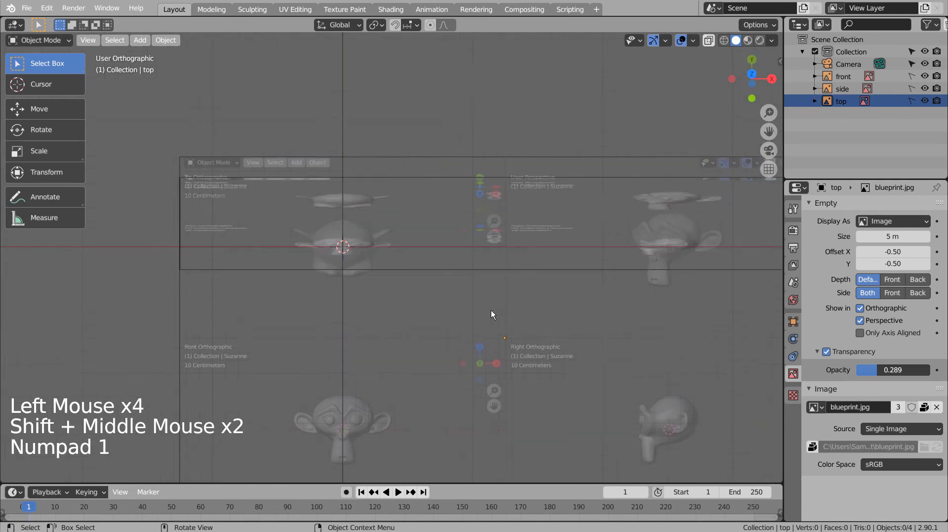
{"action": "key", "text": "KP_3"}
{"action": "key", "text": "KP_7"}
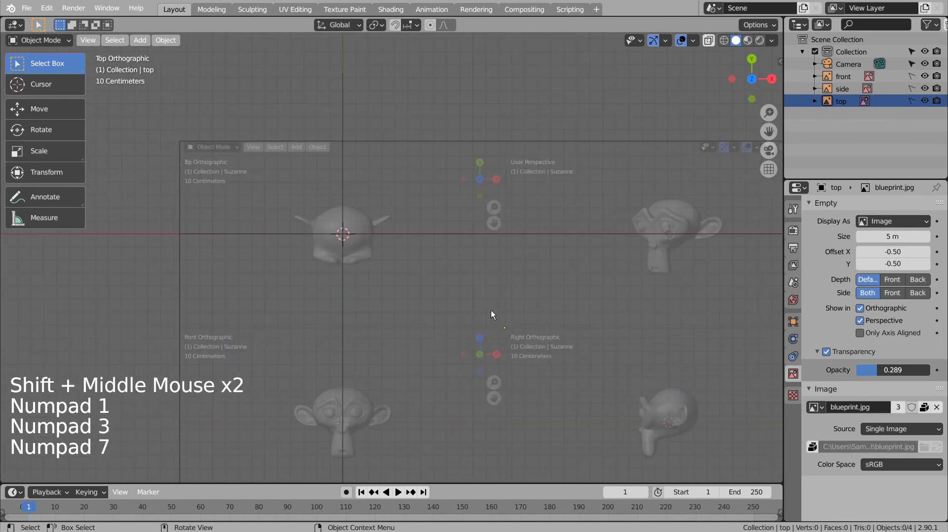
{"action": "key", "text": "KP_1"}
{"action": "key", "text": "KP_3"}
{"action": "key", "text": "KP_7"}
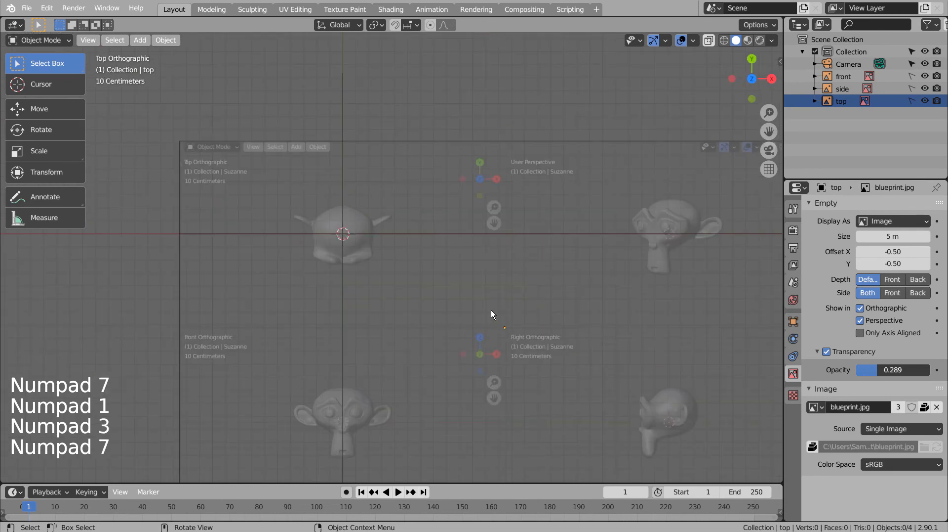
{"action": "key", "text": "KP_1"}
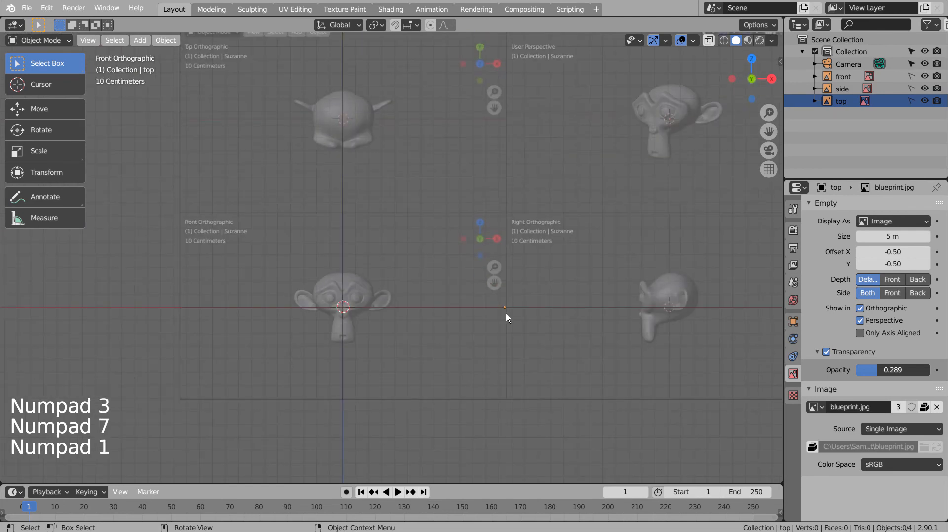
{"action": "left_click", "coordinate": [370, 312]}
{"action": "scroll", "coordinate": [370, 312], "scroll_direction": "up", "scroll_amount": 6}
{"action": "scroll", "coordinate": [370, 312], "scroll_direction": "down", "scroll_amount": 4}
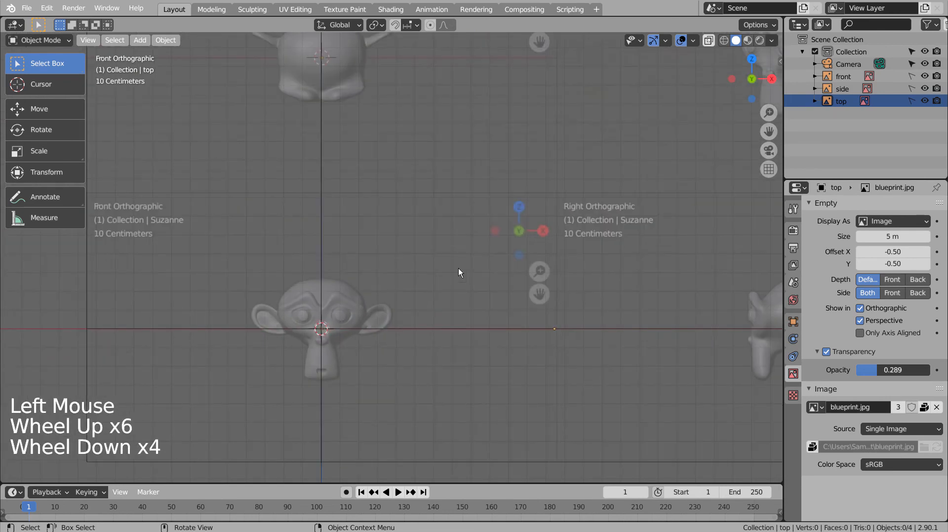
{"action": "middle_click_drag", "start_coordinate": [520, 196], "coordinate": [515, 224], "text": "shift"}
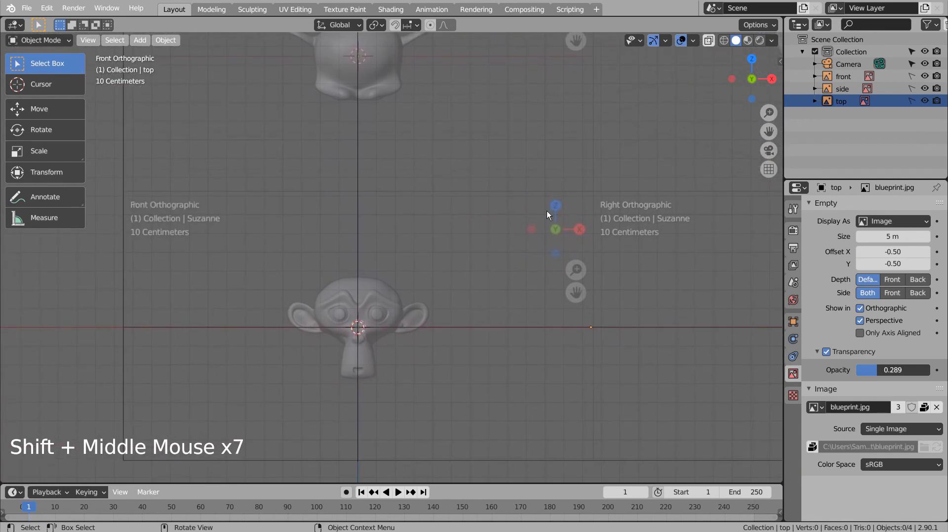